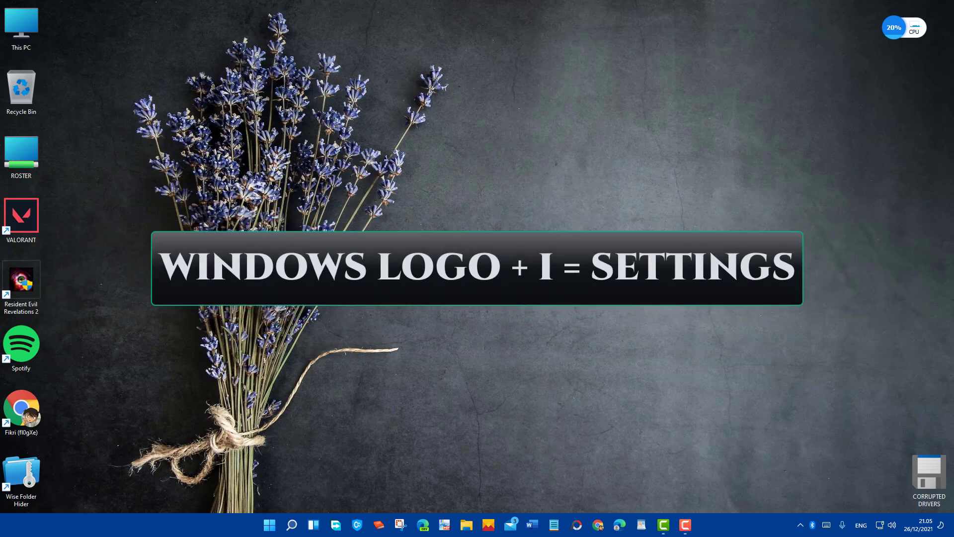
Step: Open the Apps & features list in the Windows Settings
{"action": "key", "text": "super+i"}
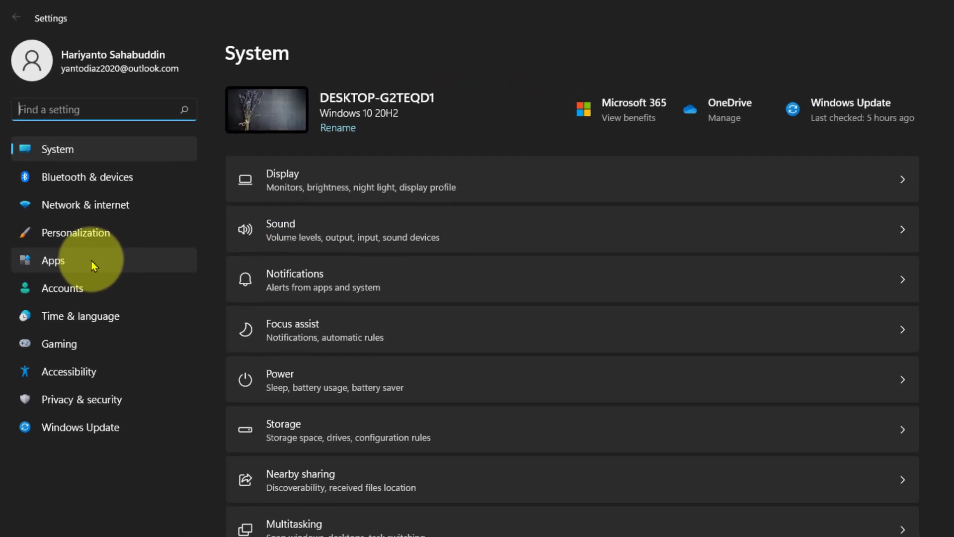
{"action": "left_click", "coordinate": [66, 185]}
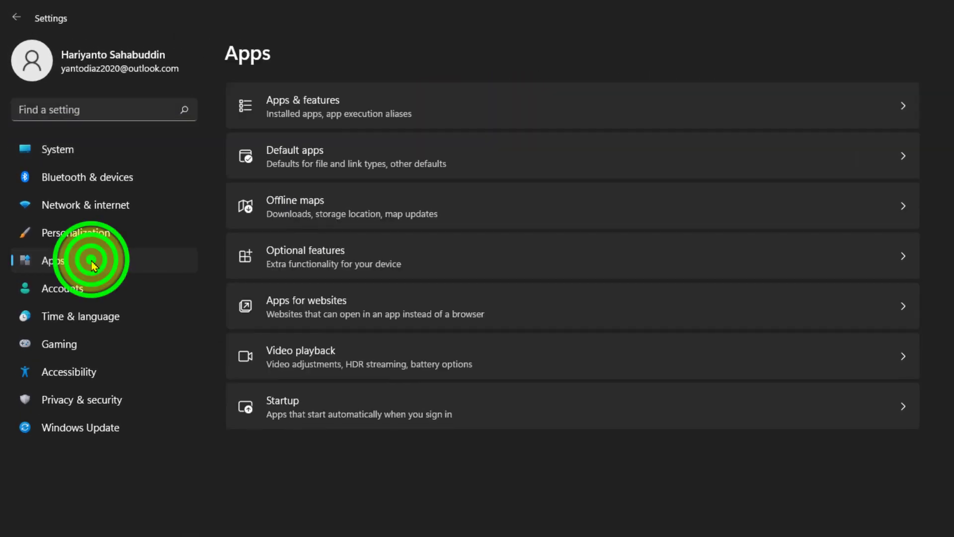
{"action": "left_click", "coordinate": [393, 113]}
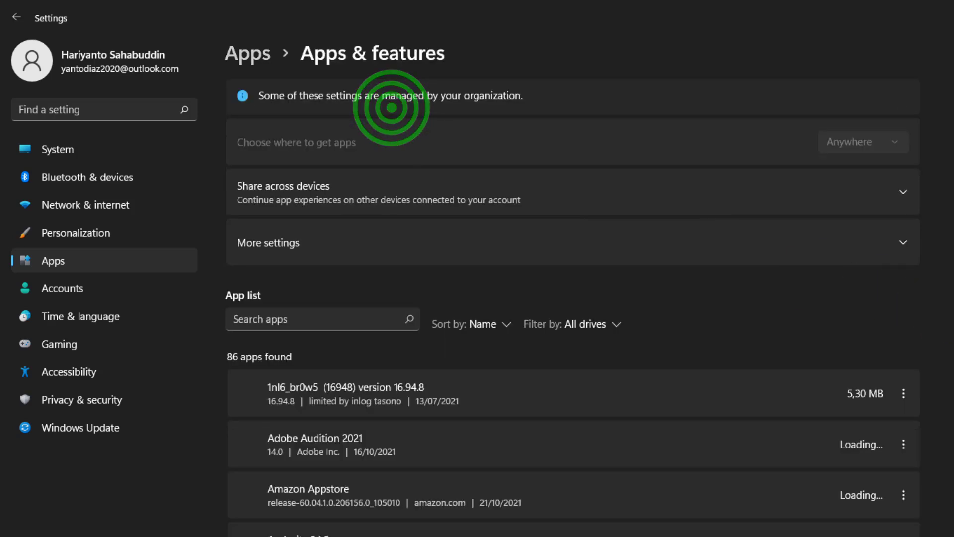
Step: Open the Clock app's advanced options and review its Terminate, Repair, Reset and Uninstall sections
{"action": "scroll", "coordinate": [867, 347], "scroll_direction": "down", "scroll_amount": 5}
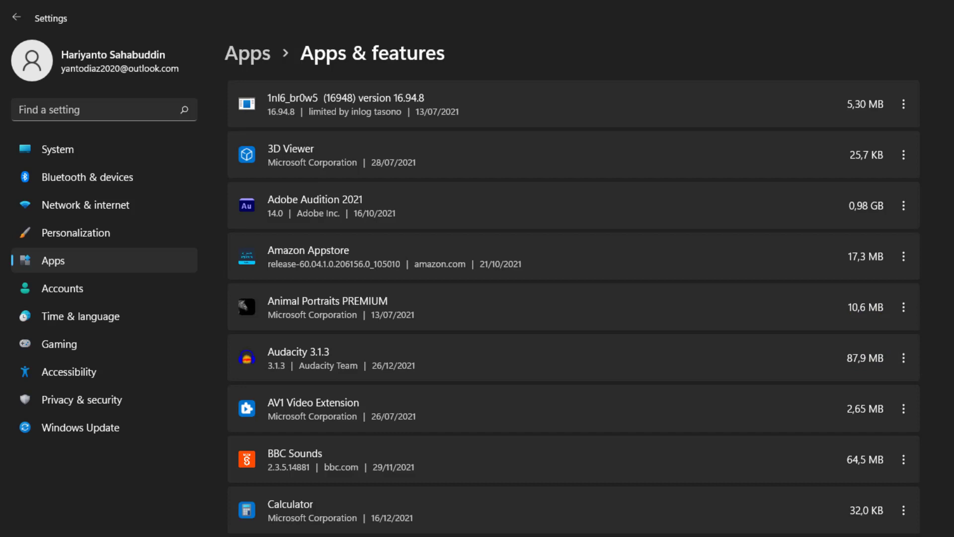
{"action": "scroll", "coordinate": [574, 304], "scroll_direction": "down", "scroll_amount": 5}
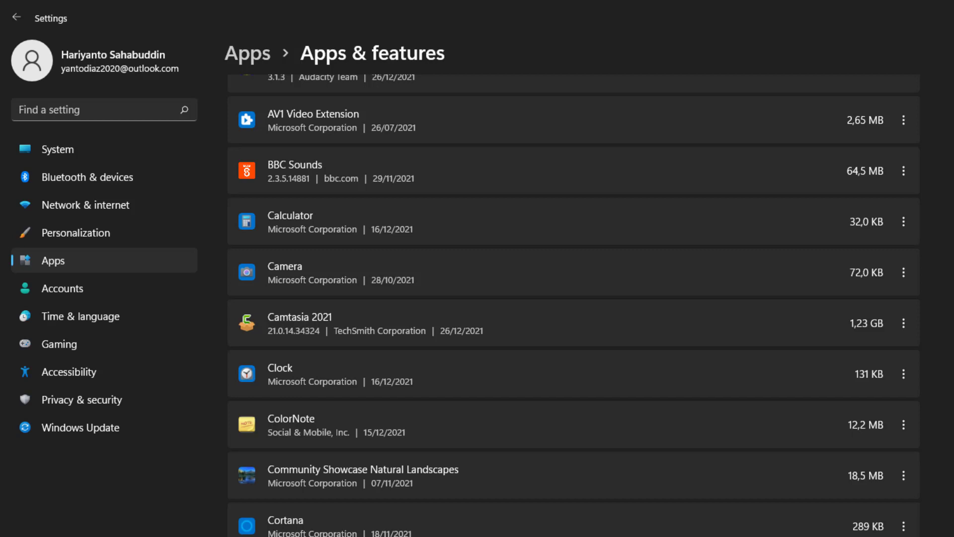
{"action": "left_click", "coordinate": [904, 374]}
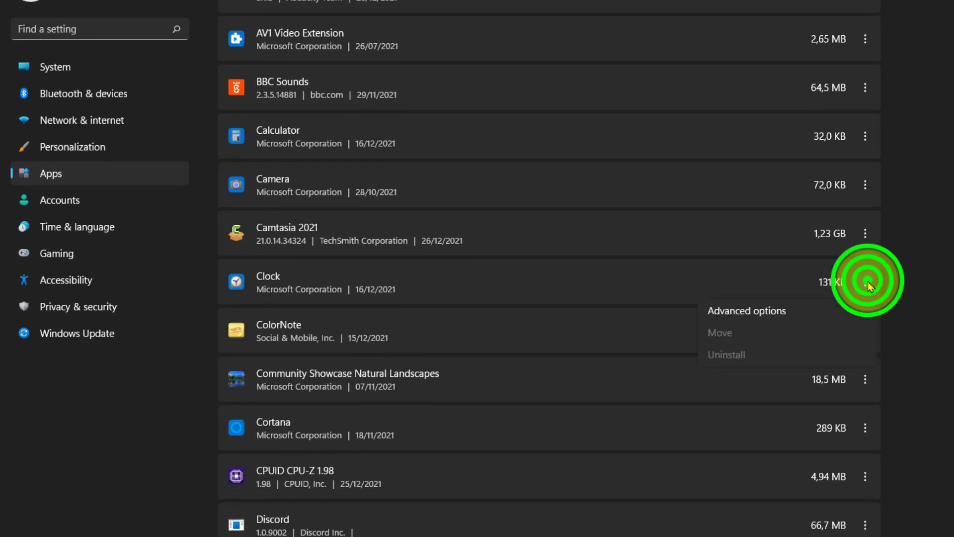
{"action": "left_click", "coordinate": [795, 311]}
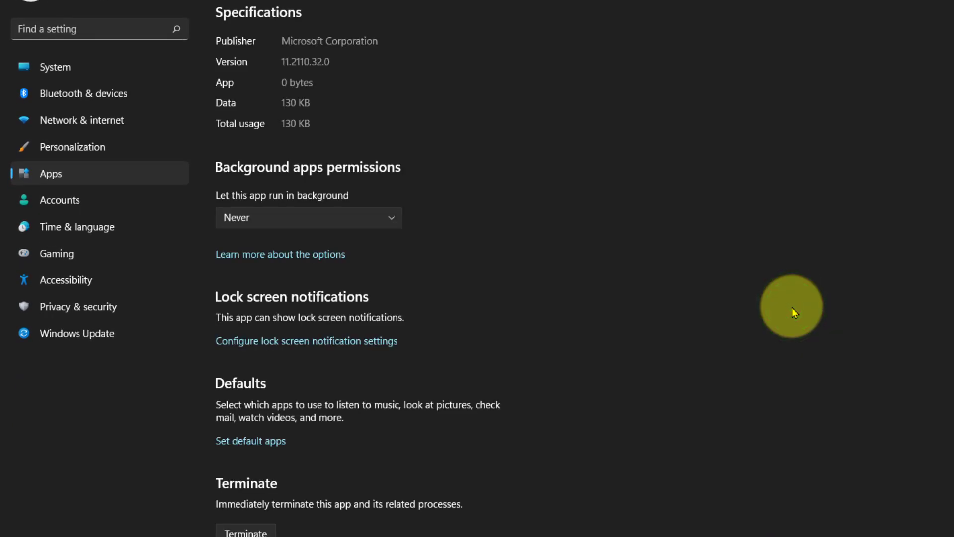
{"action": "scroll", "coordinate": [496, 188], "scroll_direction": "down", "scroll_amount": 10}
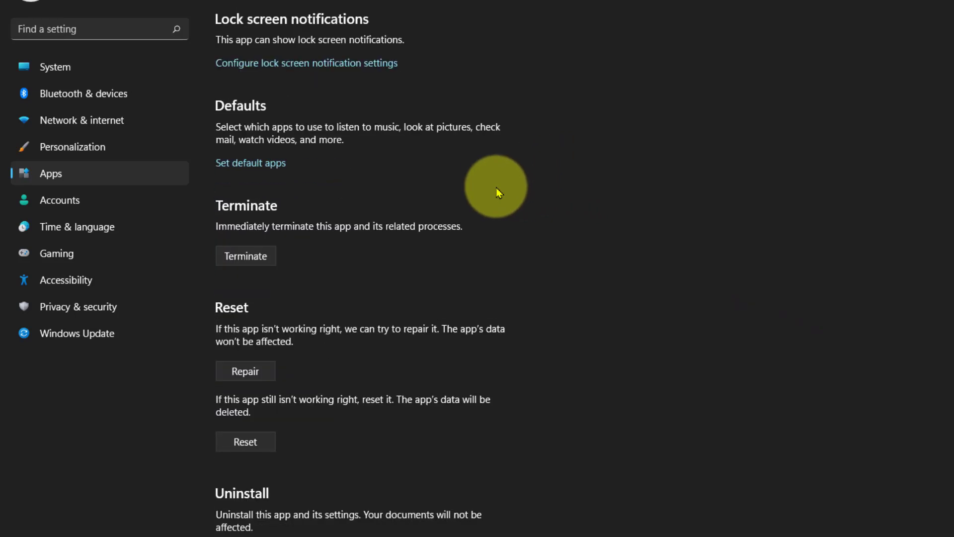
{"action": "scroll", "coordinate": [499, 191], "scroll_direction": "up", "scroll_amount": 5}
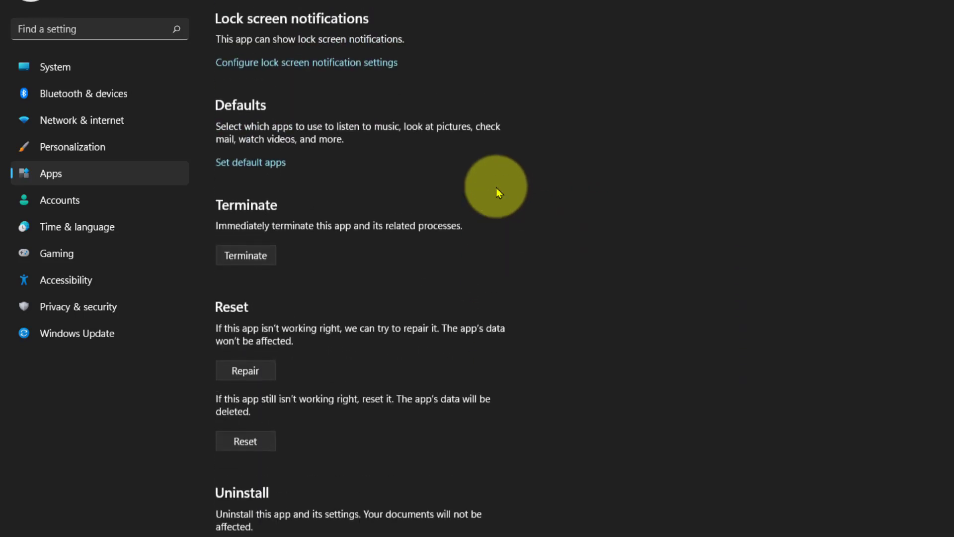
{"action": "scroll", "coordinate": [407, 255], "scroll_direction": "down", "scroll_amount": 2}
{"action": "scroll", "coordinate": [327, 268], "scroll_direction": "down", "scroll_amount": 2}
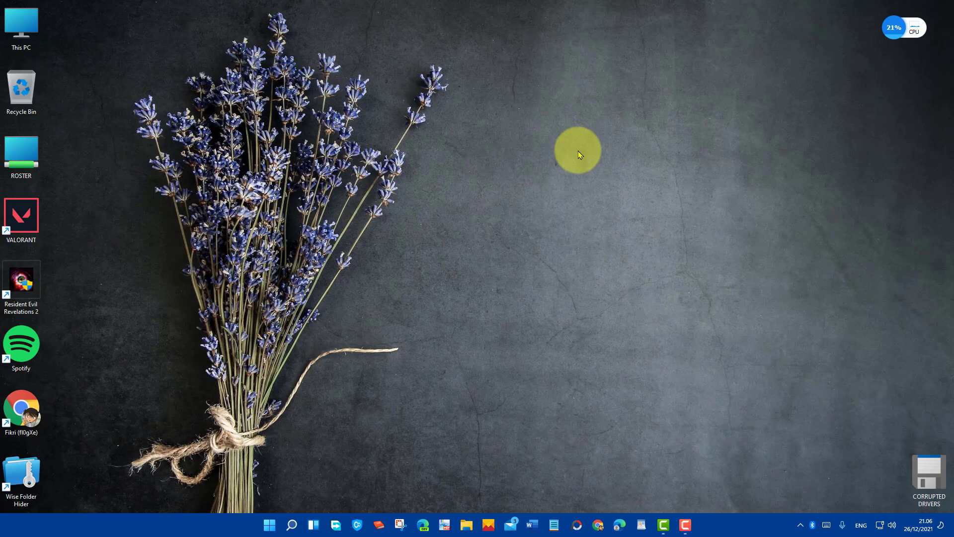
Step: Search Windows for the Microsoft Store, open it and go to its Library
{"action": "left_click", "coordinate": [292, 524]}
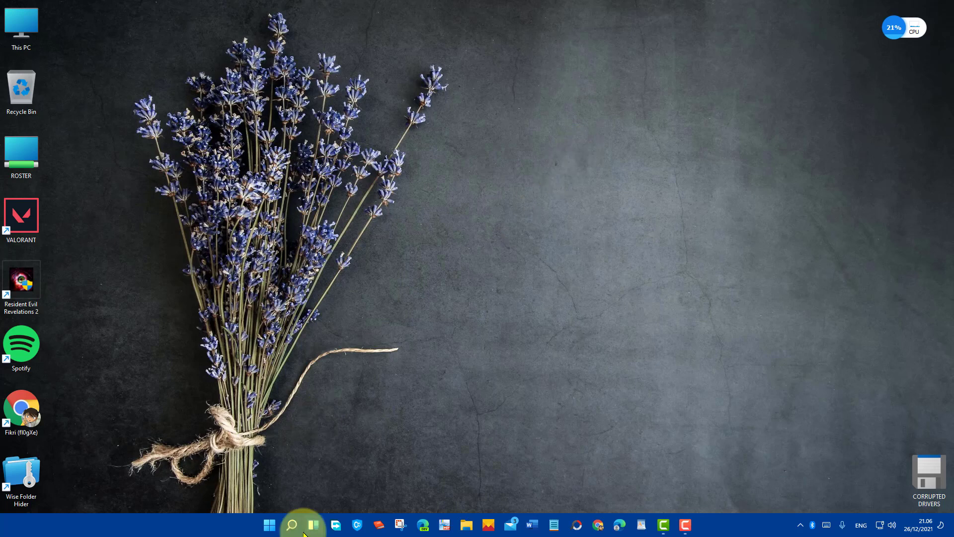
{"action": "type", "text": "st"}
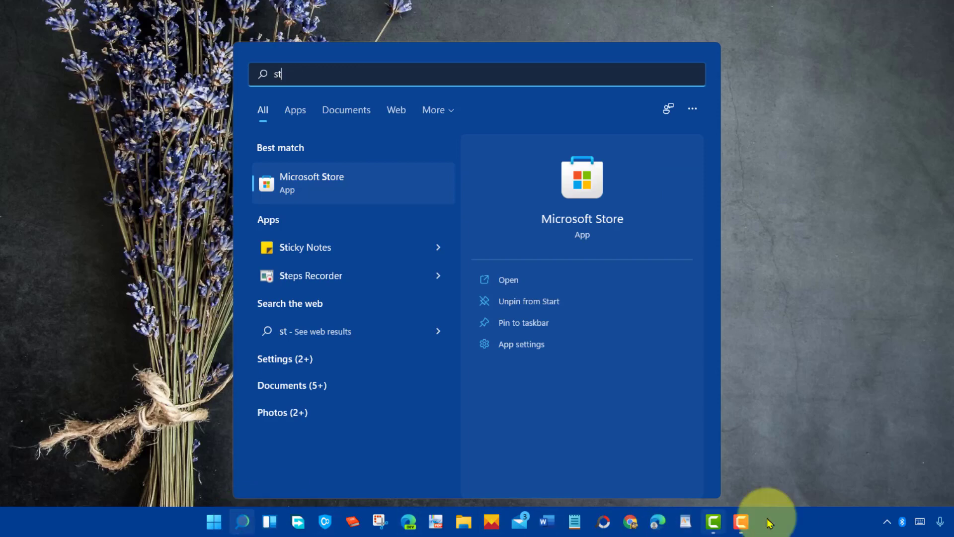
{"action": "left_click", "coordinate": [600, 191]}
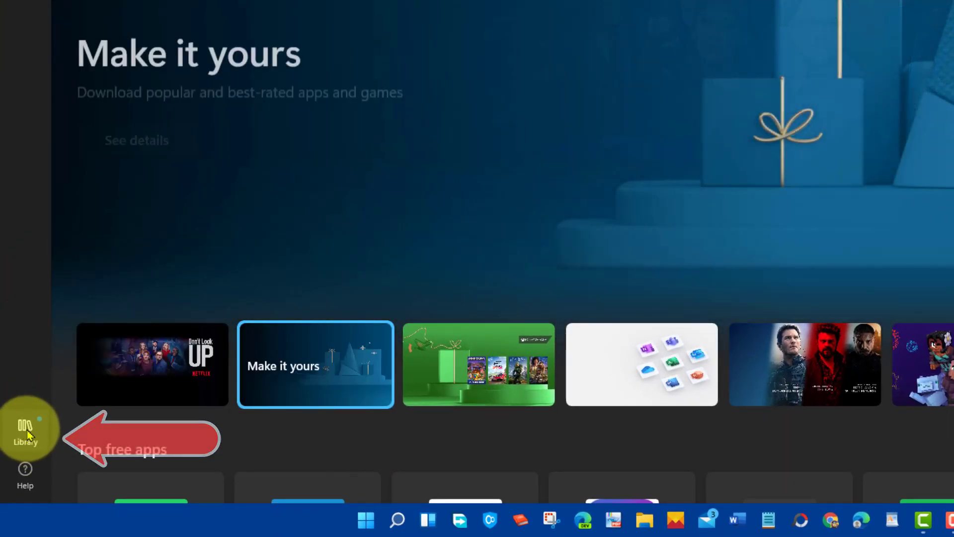
{"action": "left_click", "coordinate": [25, 432]}
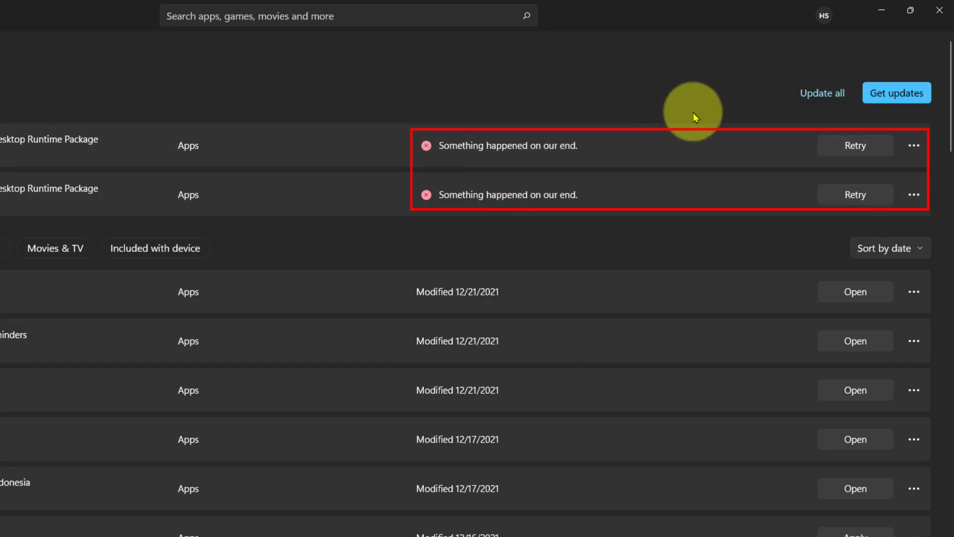
Step: Retry the two failed Desktop Runtime Package updates in the library
{"action": "left_click", "coordinate": [856, 146]}
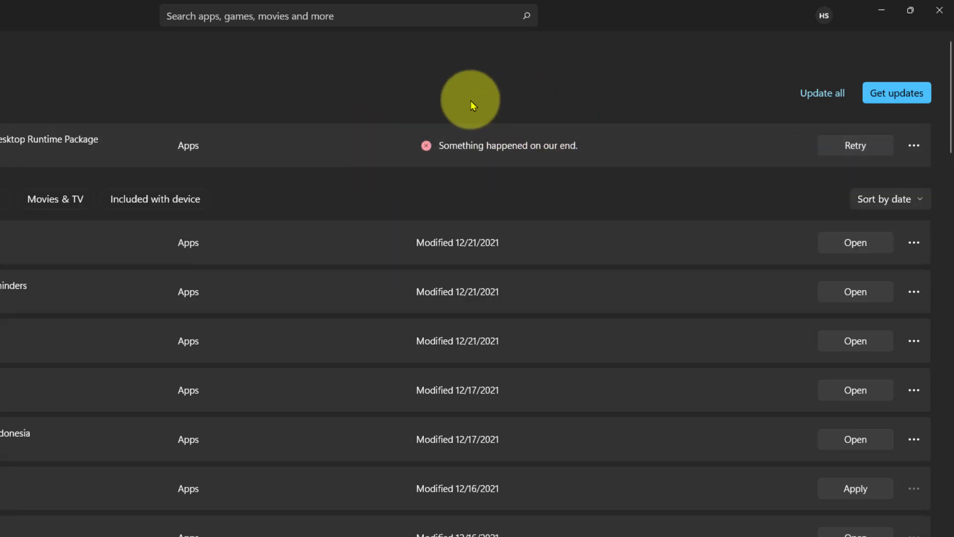
{"action": "left_click", "coordinate": [857, 146]}
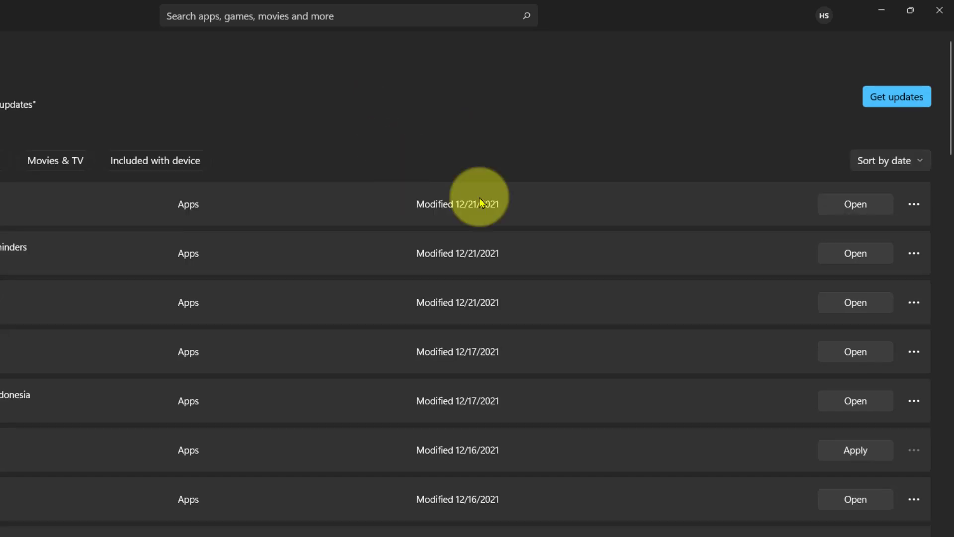
{"action": "left_click", "coordinate": [847, 218]}
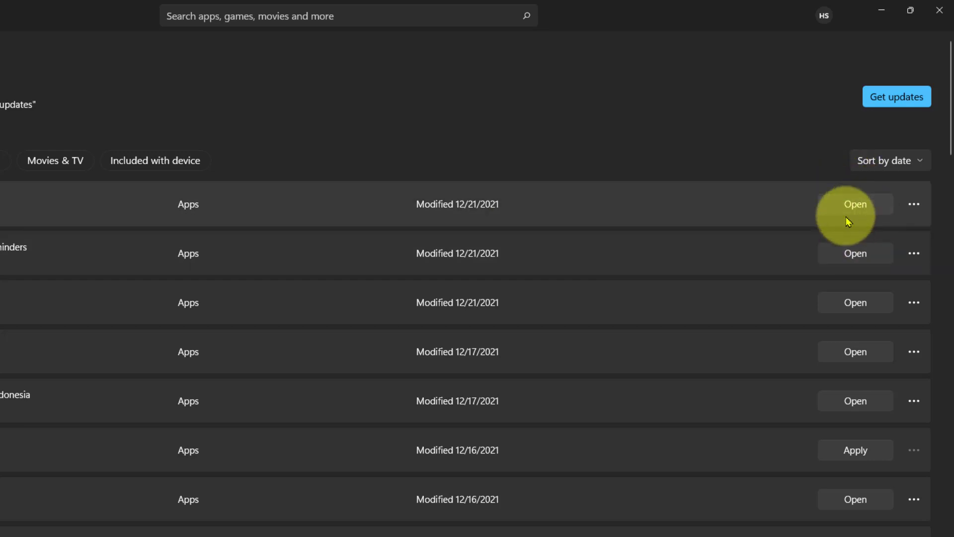
Step: Look through the library's app list and open the store page of the Islands in the Sun theme
{"action": "scroll", "coordinate": [847, 222], "scroll_direction": "down", "scroll_amount": 4}
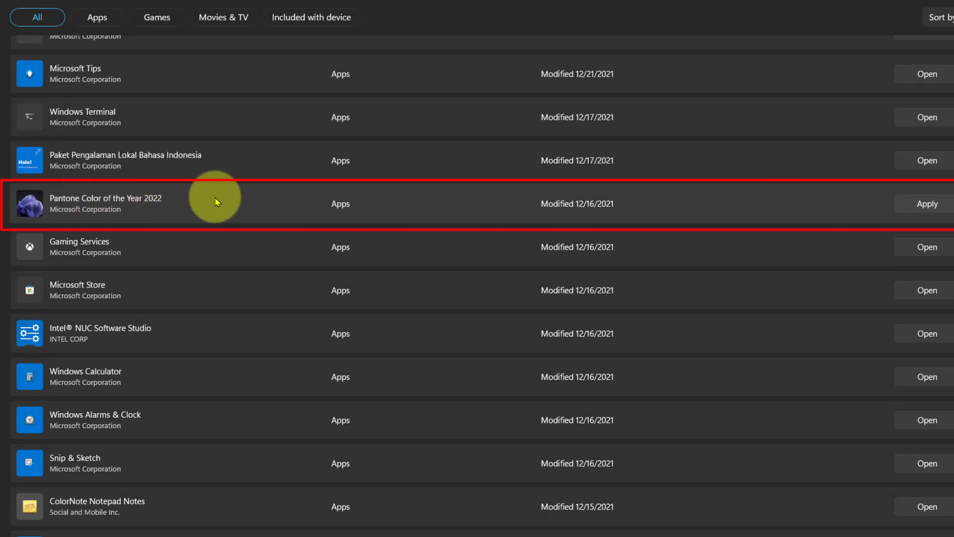
{"action": "scroll", "coordinate": [790, 202], "scroll_direction": "down", "scroll_amount": 5}
{"action": "scroll", "coordinate": [791, 204], "scroll_direction": "down", "scroll_amount": 6}
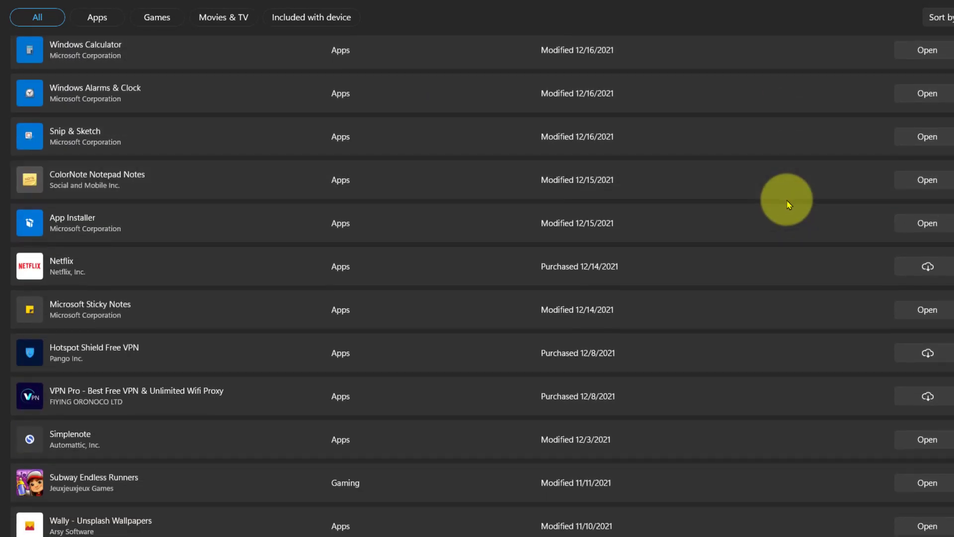
{"action": "scroll", "coordinate": [789, 204], "scroll_direction": "down", "scroll_amount": 8}
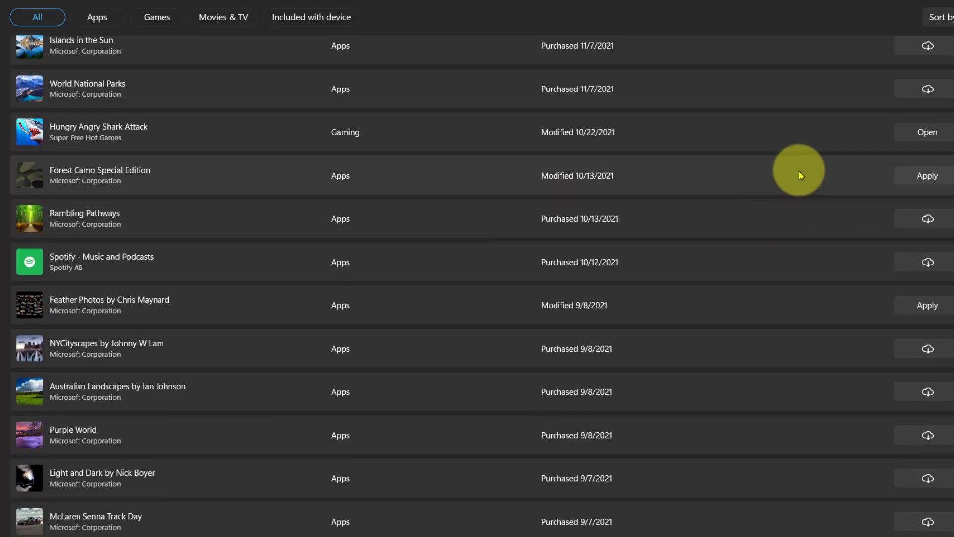
{"action": "scroll", "coordinate": [795, 176], "scroll_direction": "up", "scroll_amount": 2}
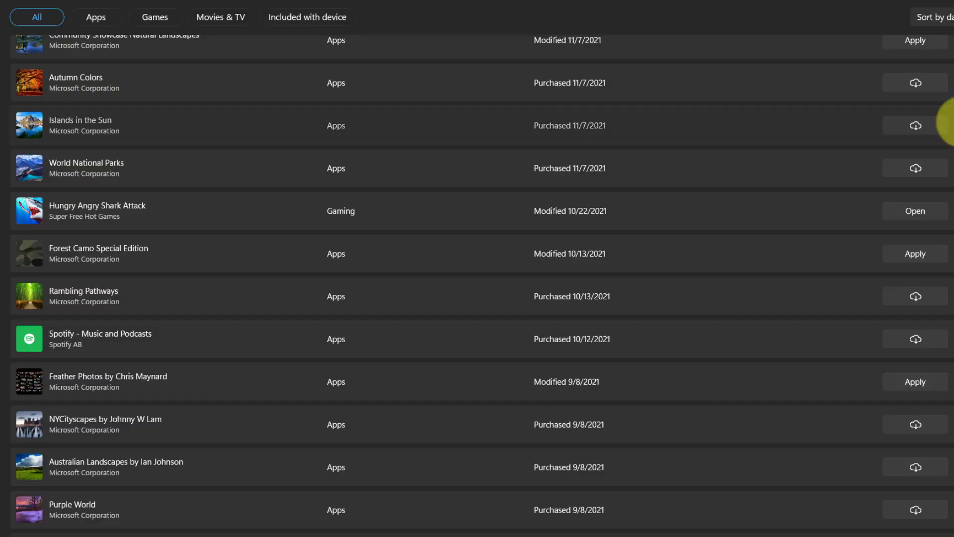
{"action": "left_click", "coordinate": [946, 124]}
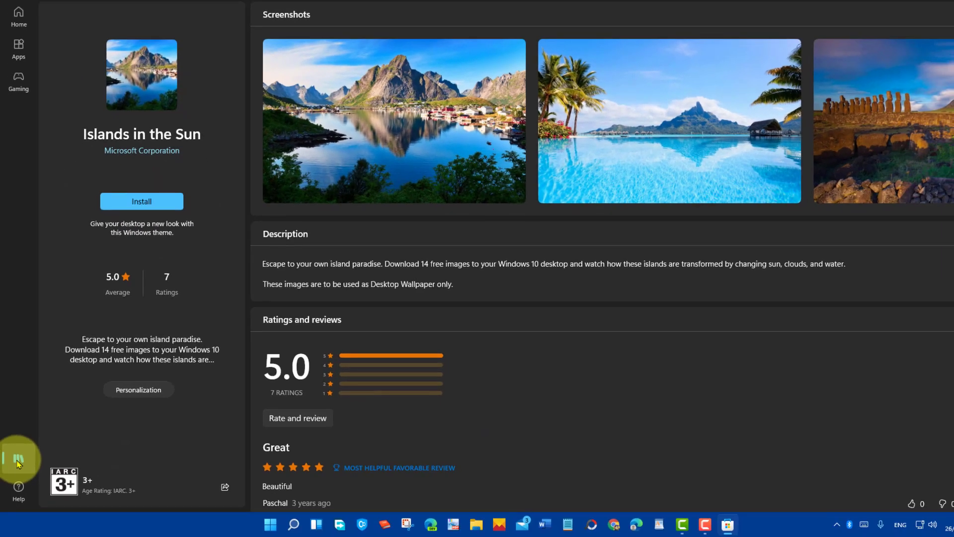
Step: Return to the Store library, get the available app updates and bring the Store back up to view the downloads
{"action": "left_click", "coordinate": [17, 461]}
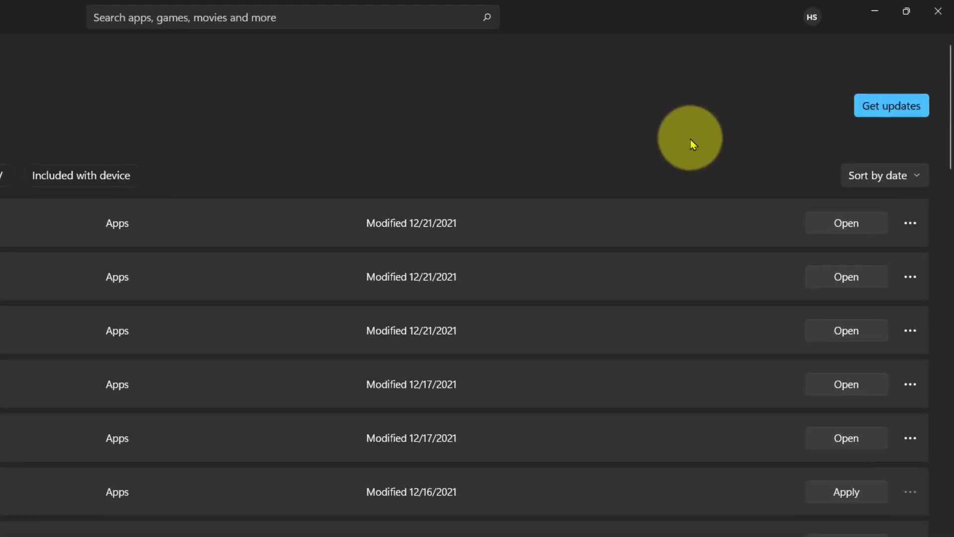
{"action": "left_click", "coordinate": [892, 107]}
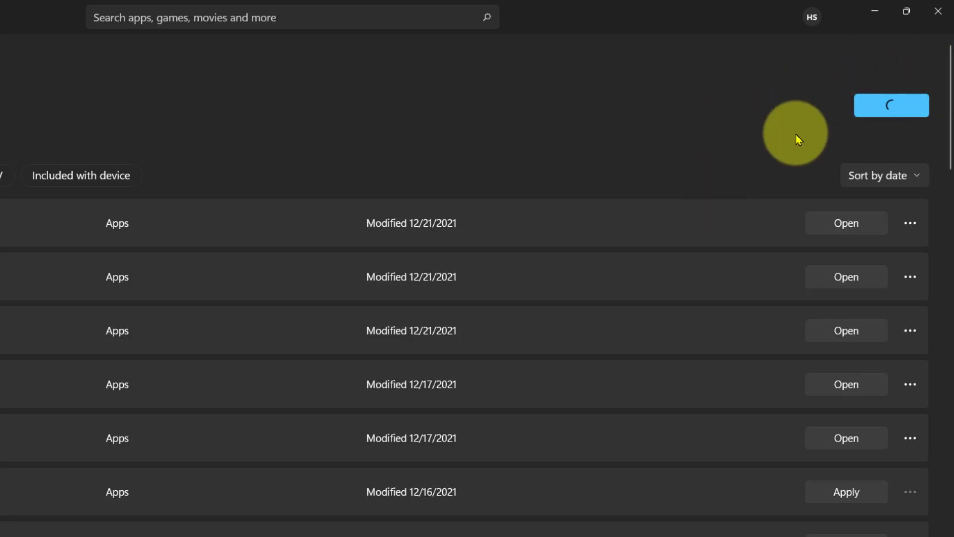
{"action": "scroll", "coordinate": [663, 193], "scroll_direction": "down", "scroll_amount": 20}
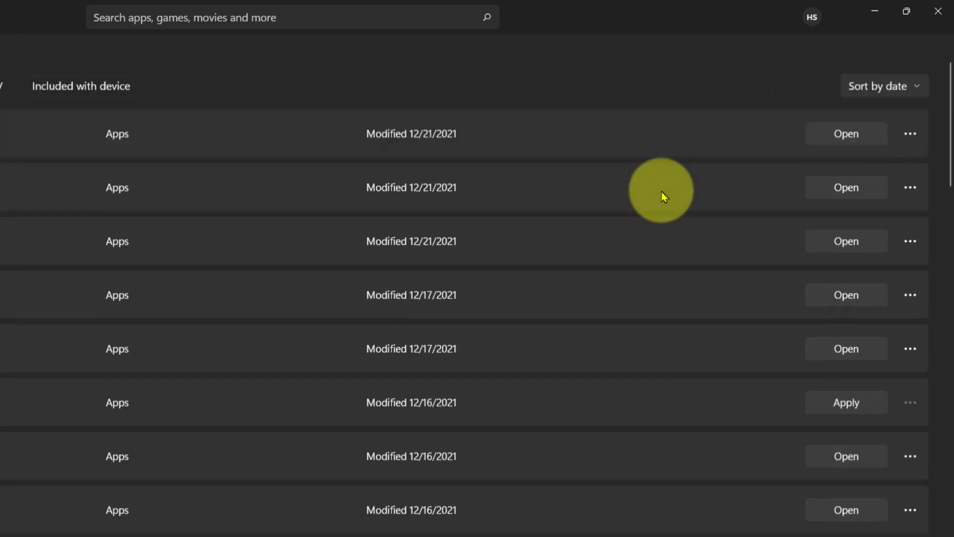
{"action": "scroll", "coordinate": [655, 191], "scroll_direction": "down", "scroll_amount": 15}
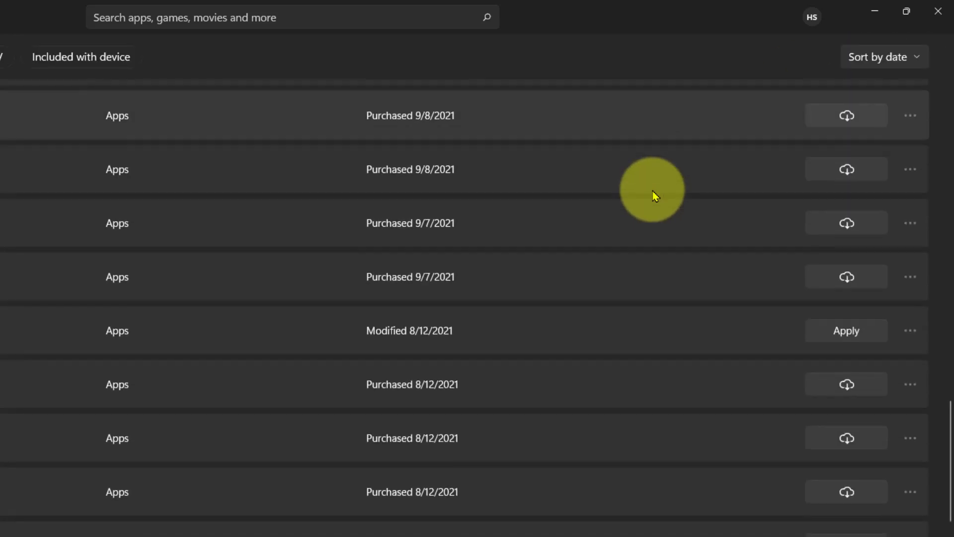
{"action": "scroll", "coordinate": [652, 191], "scroll_direction": "down", "scroll_amount": 15}
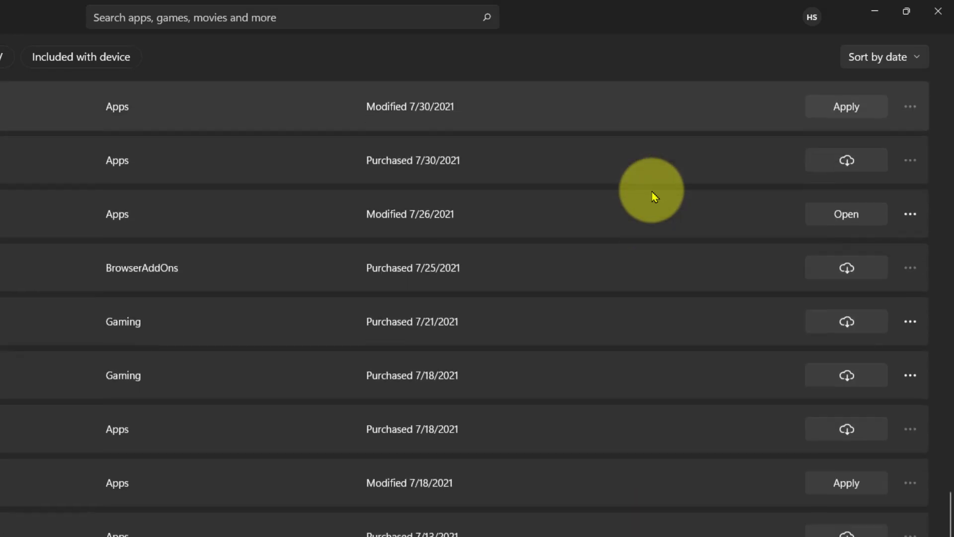
{"action": "scroll", "coordinate": [649, 199], "scroll_direction": "up", "scroll_amount": 20}
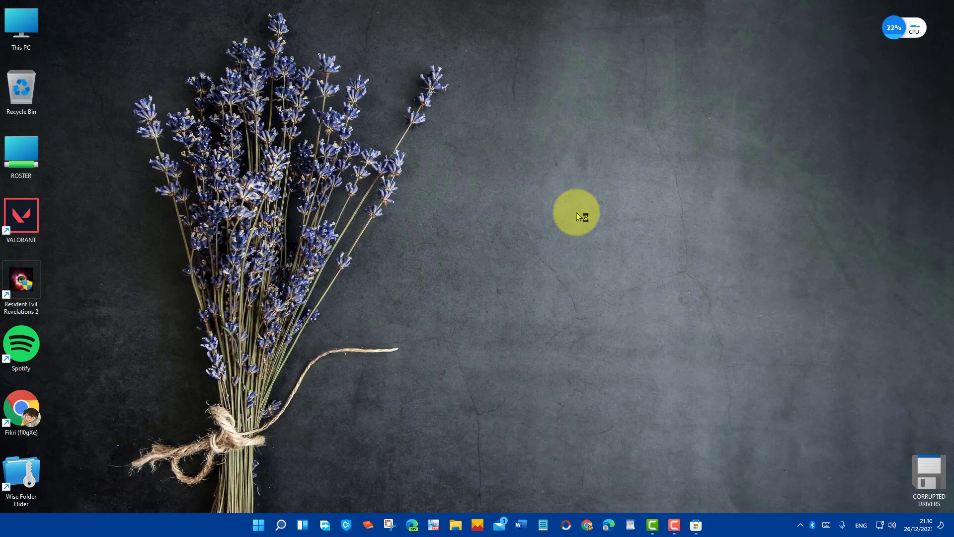
{"action": "left_click", "coordinate": [701, 526]}
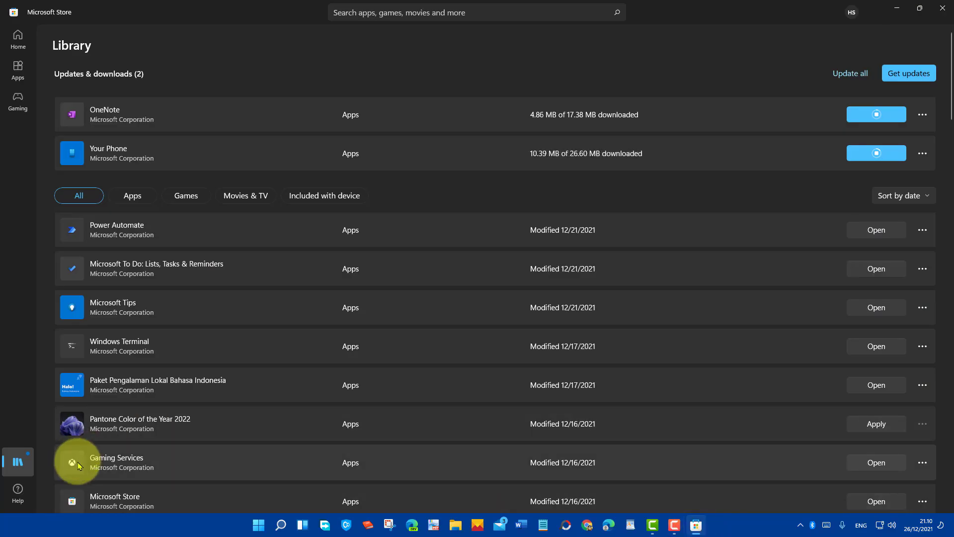